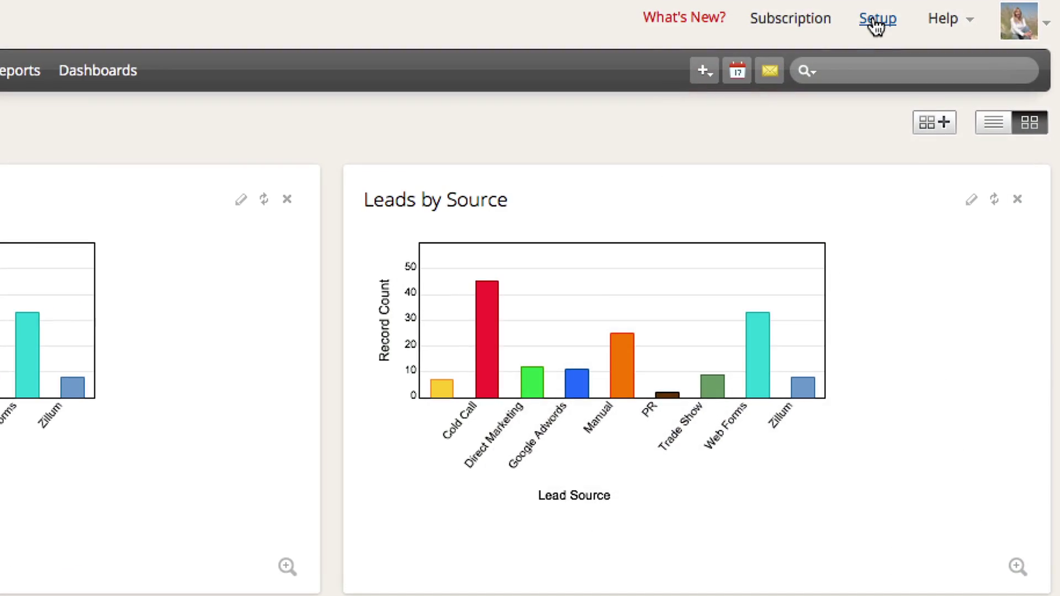
Step: Go to Setup > Website Integration > Web Forms and stay on the Lead tab
click(876, 22)
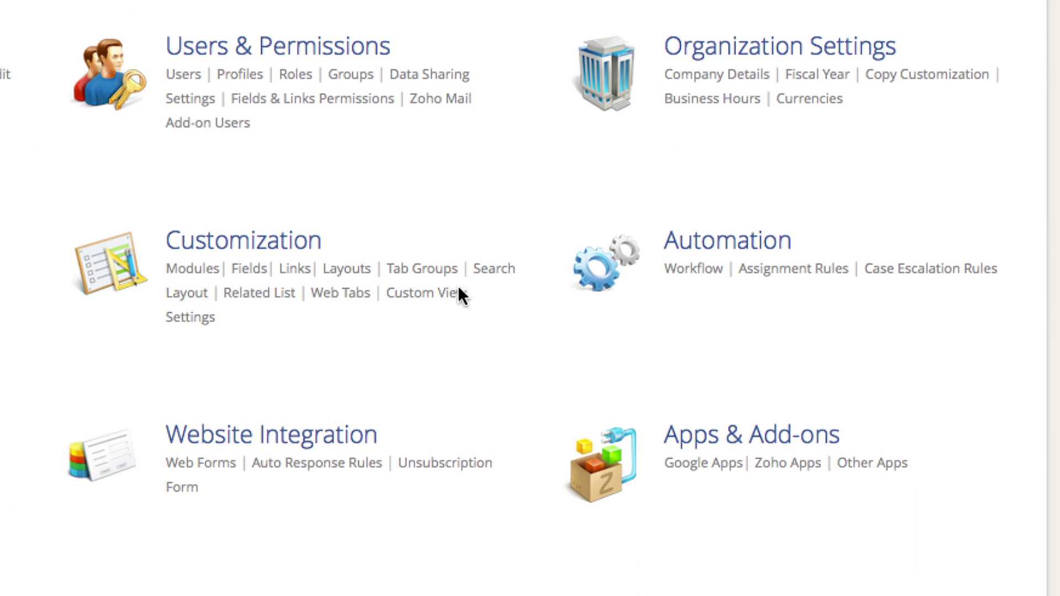
click(320, 453)
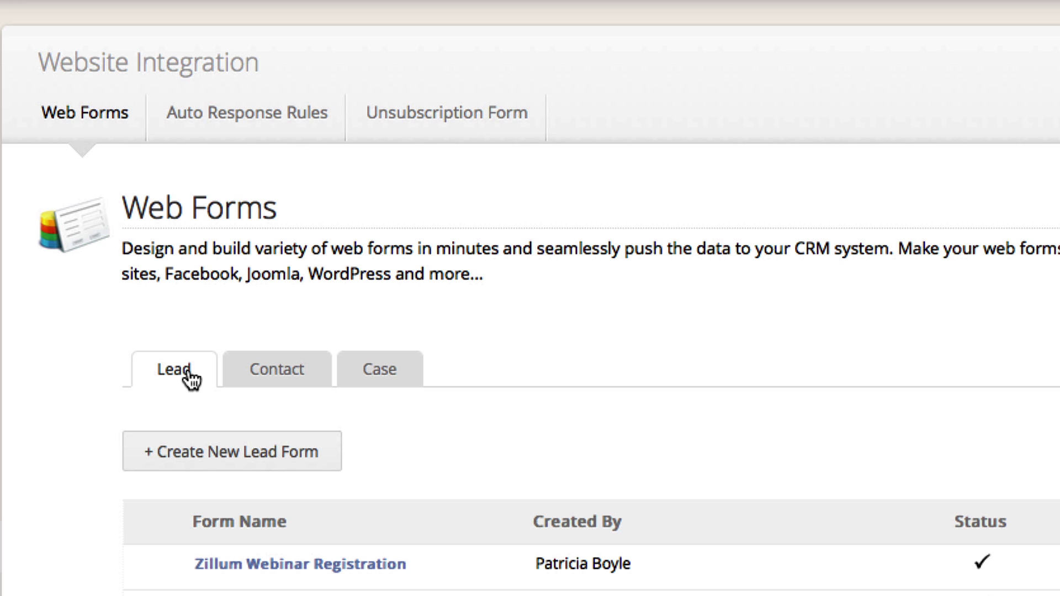
Step: Start a new lead form and add First Name, Phone and Email fields around Last Name
click(265, 451)
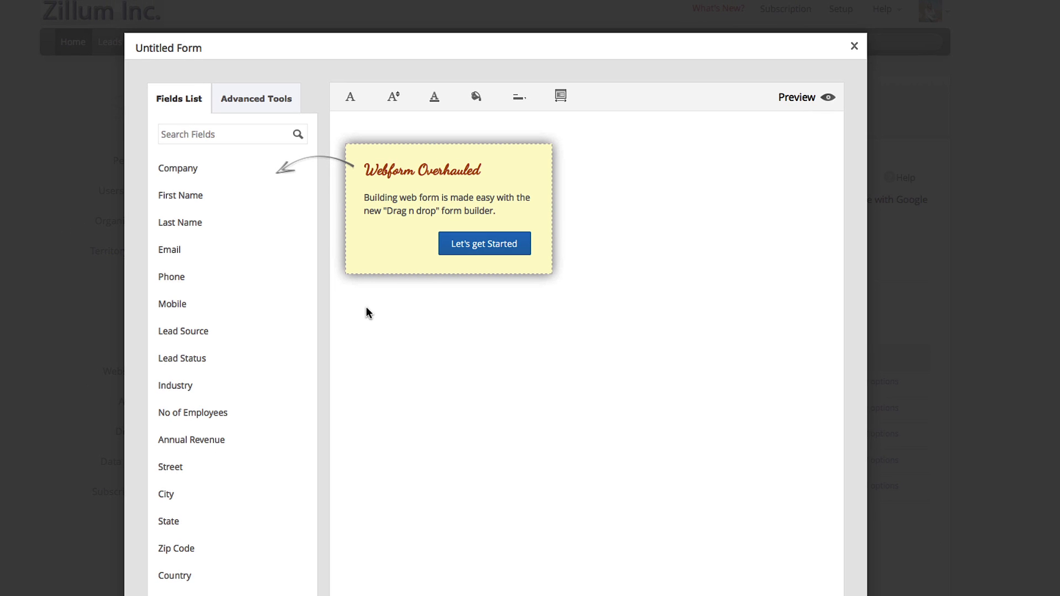
click(456, 250)
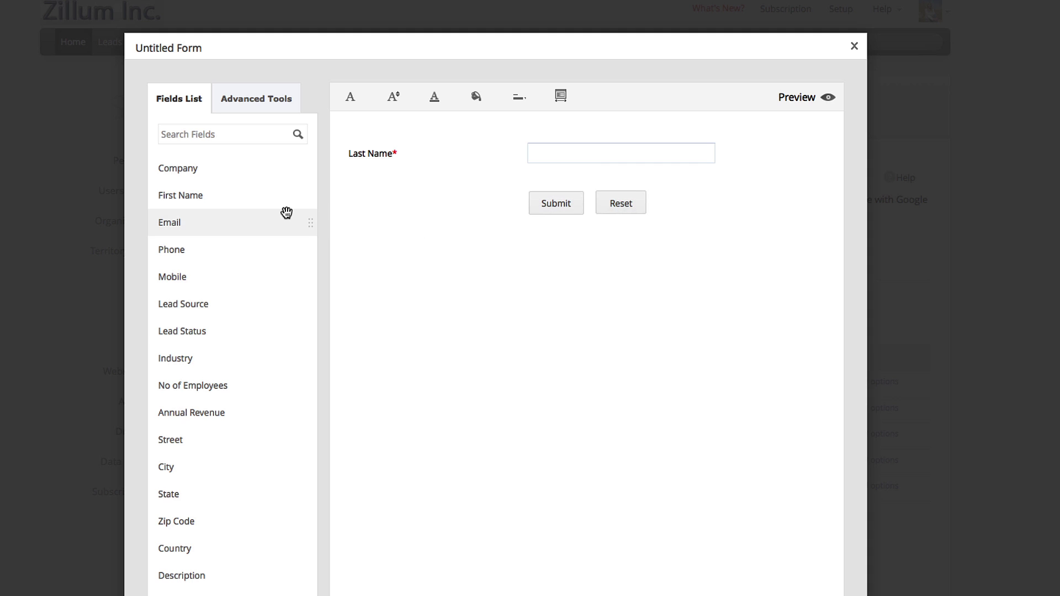
drag(212, 198, 489, 147)
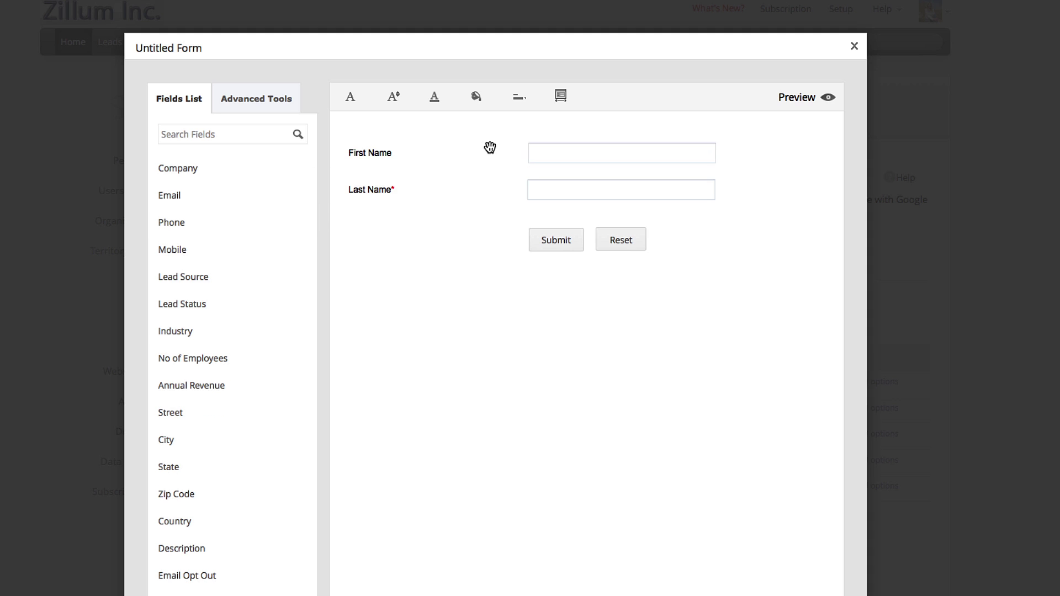
drag(201, 219, 550, 229)
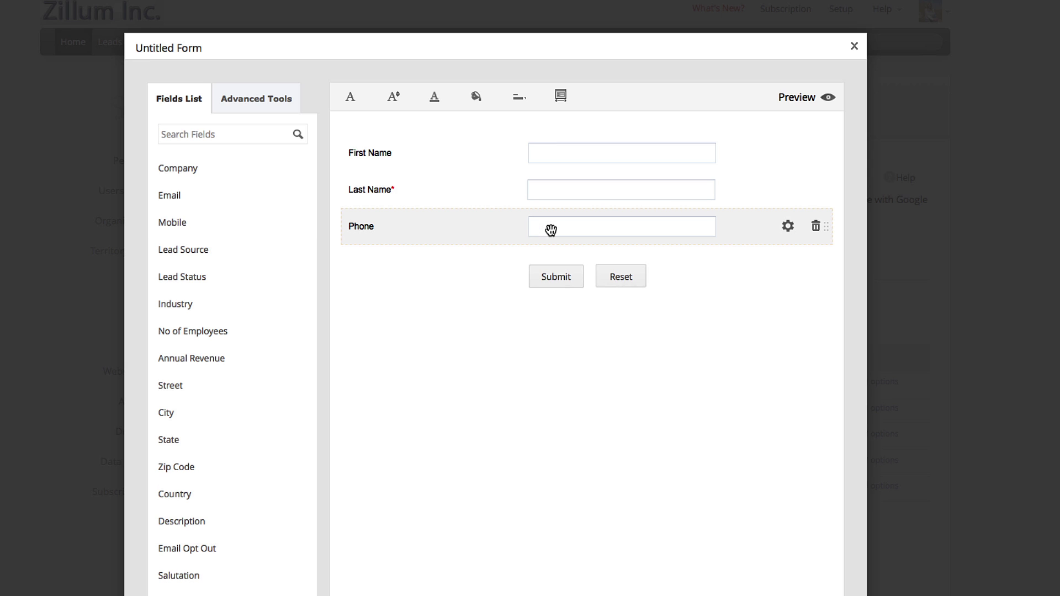
drag(181, 200, 425, 272)
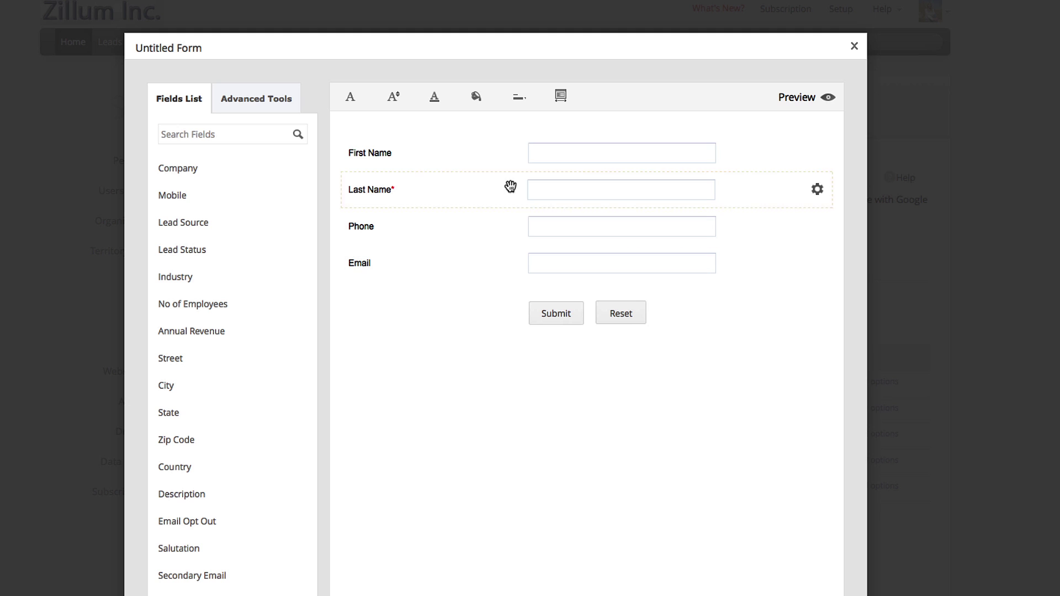
Step: Make First Name a required field, with no help link, in its field properties
click(786, 154)
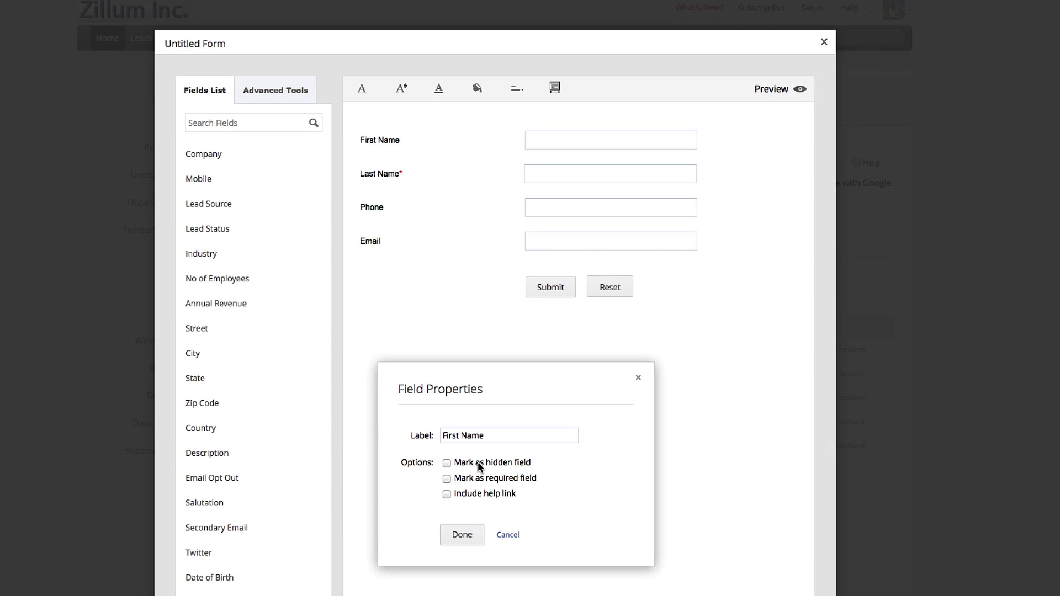
click(447, 478)
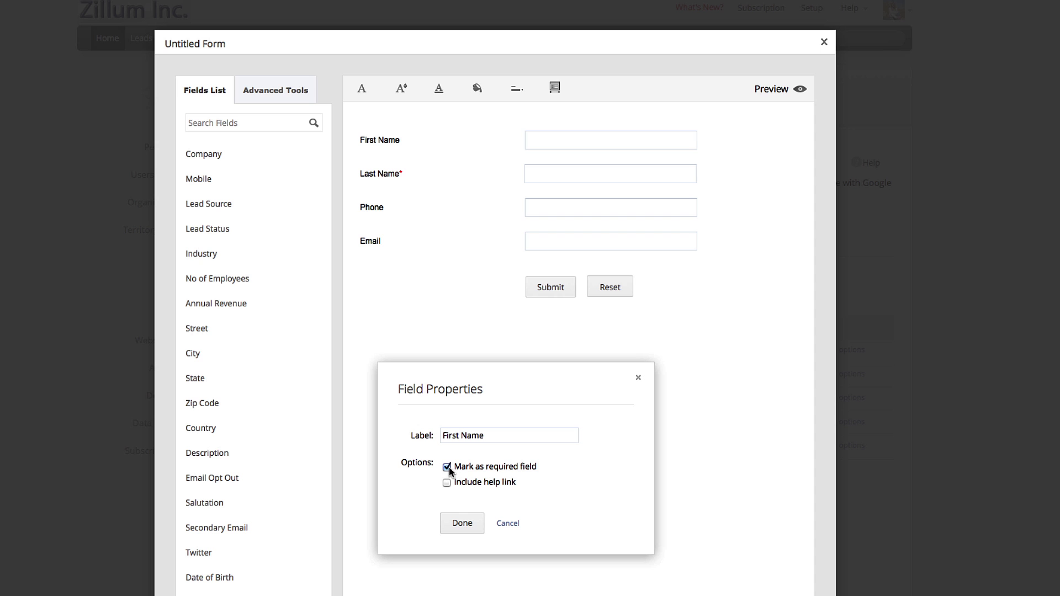
click(484, 483)
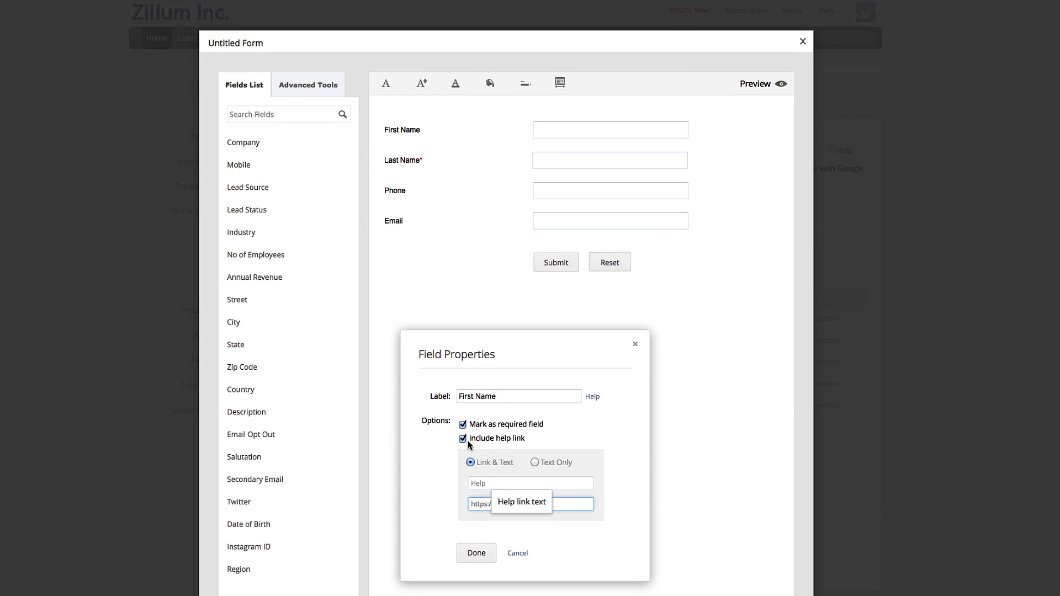
click(463, 441)
click(472, 469)
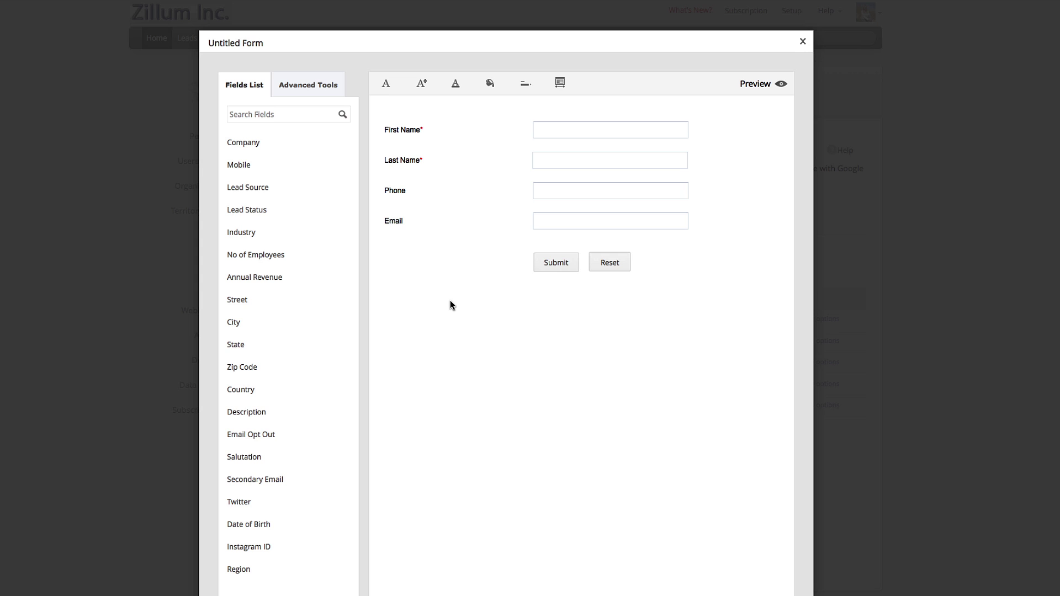
Step: Add a Captcha element from Advanced Tools below the Email field
click(308, 85)
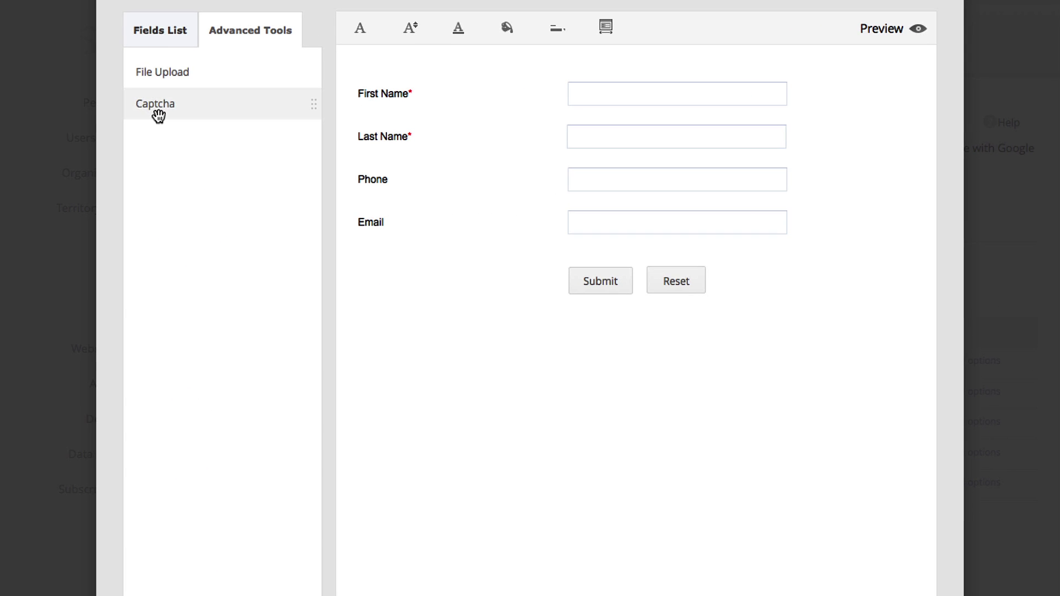
drag(158, 116, 383, 261)
drag(383, 260, 386, 260)
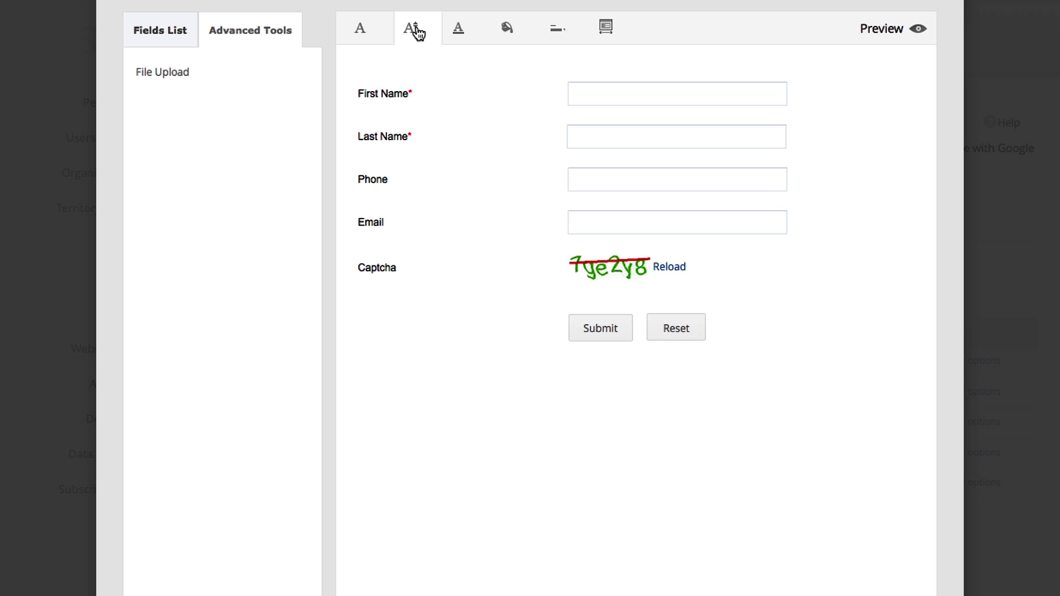
Step: Review font colour, background, label alignment and 600 px width, then preview the form
click(465, 36)
click(506, 28)
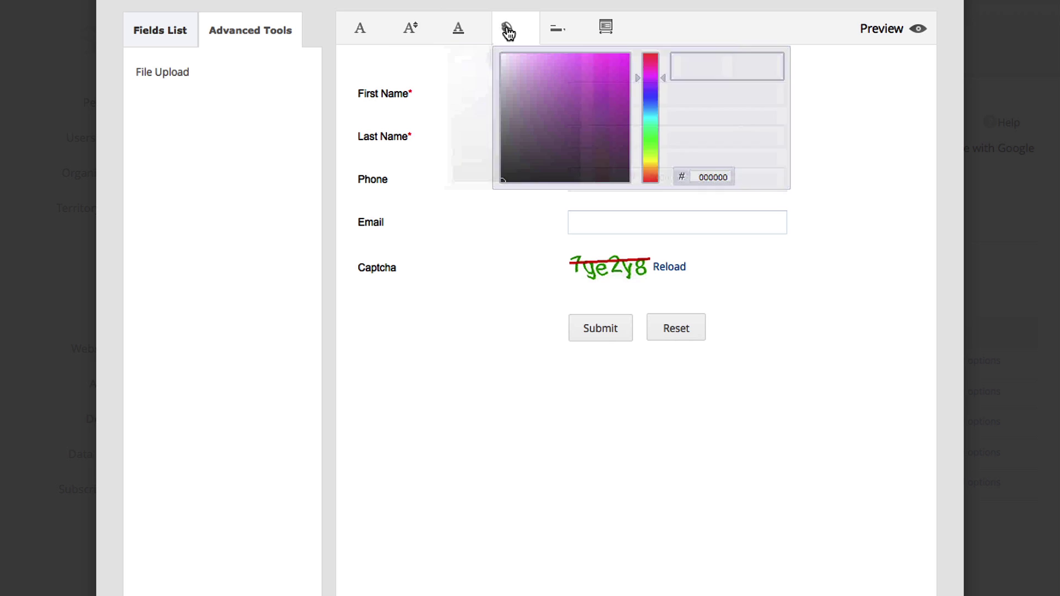
click(554, 32)
click(608, 32)
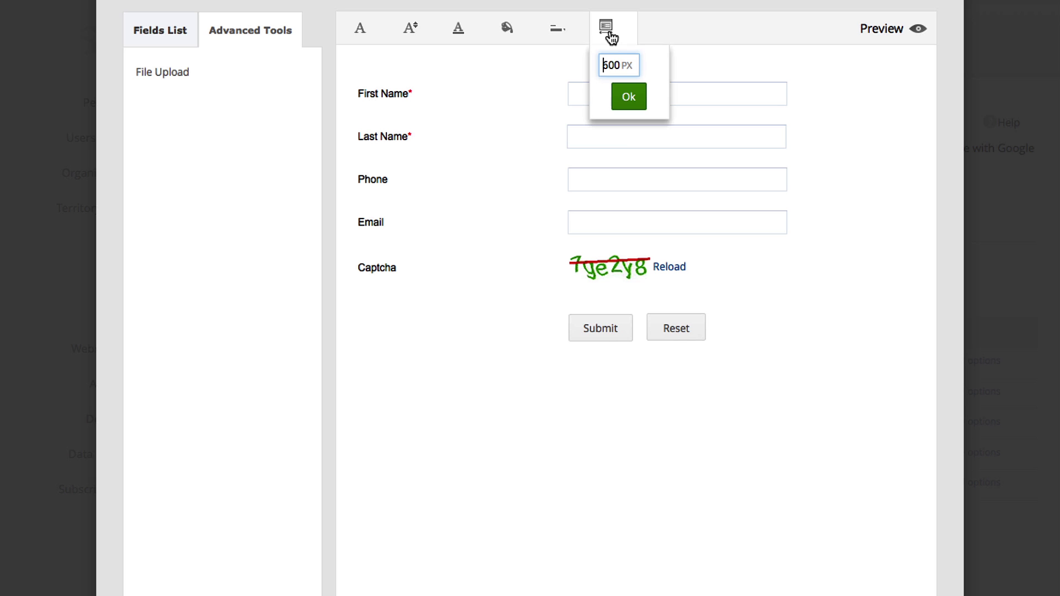
click(659, 36)
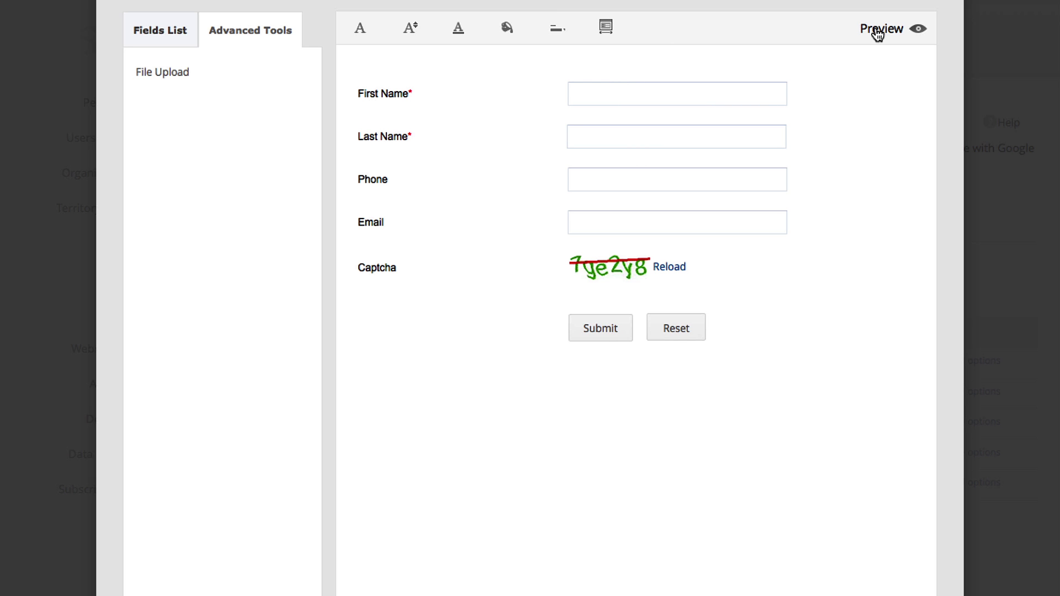
click(878, 32)
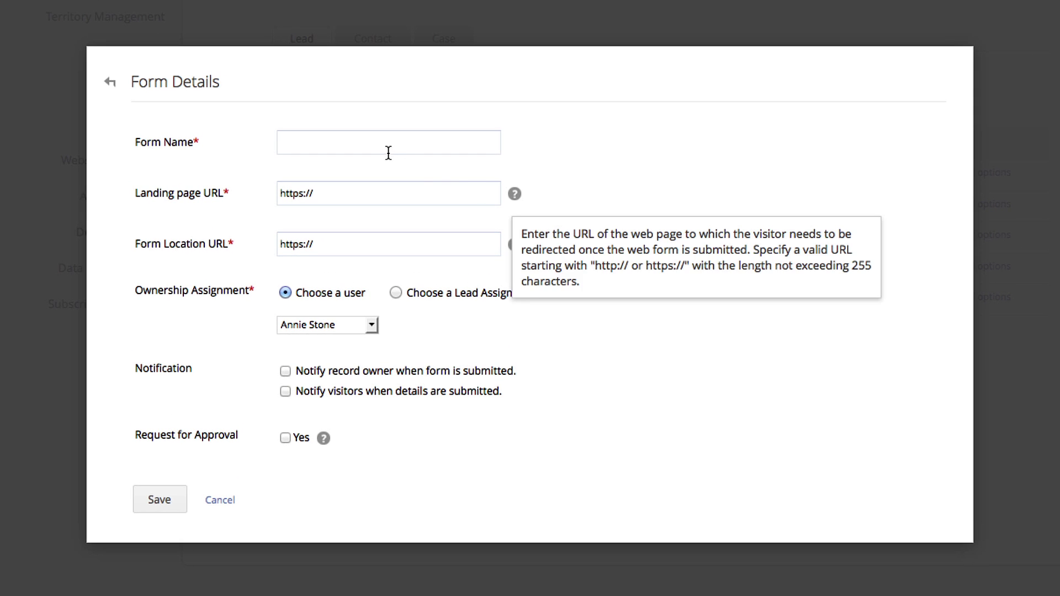
click(383, 147)
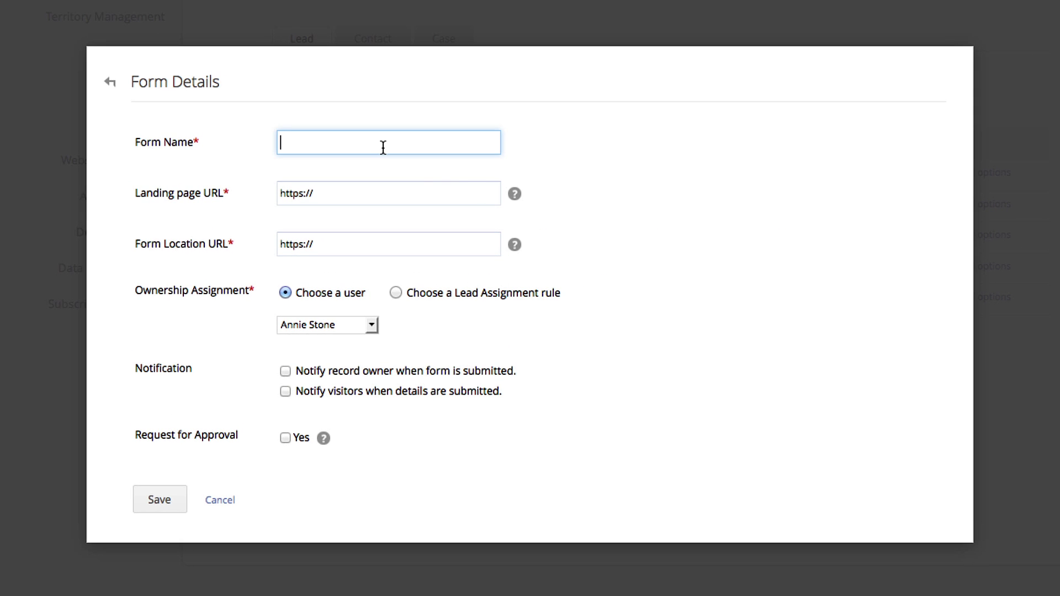
text(Demo Form)
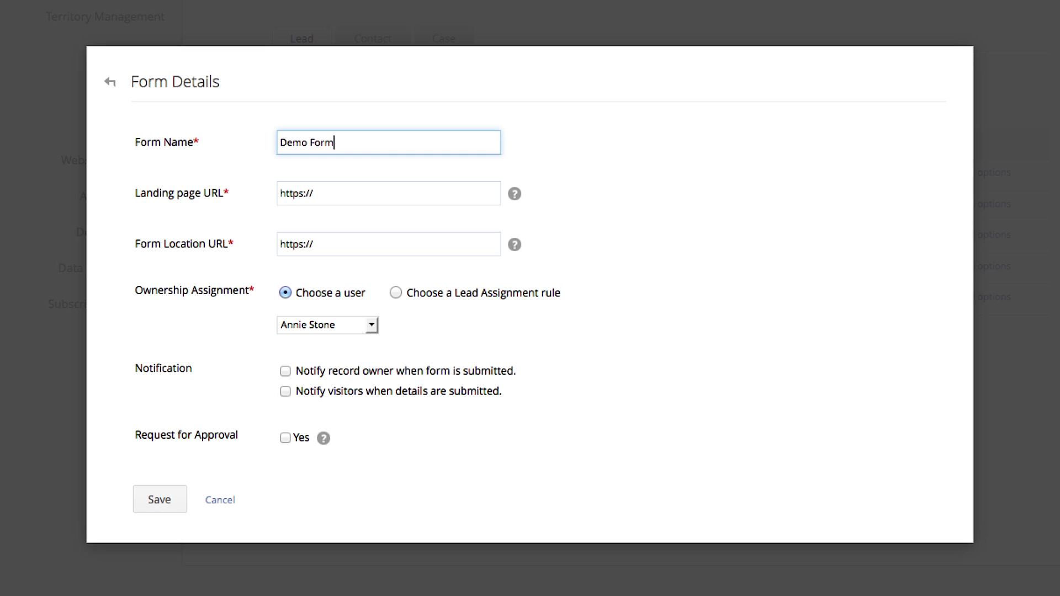
key(Tab)
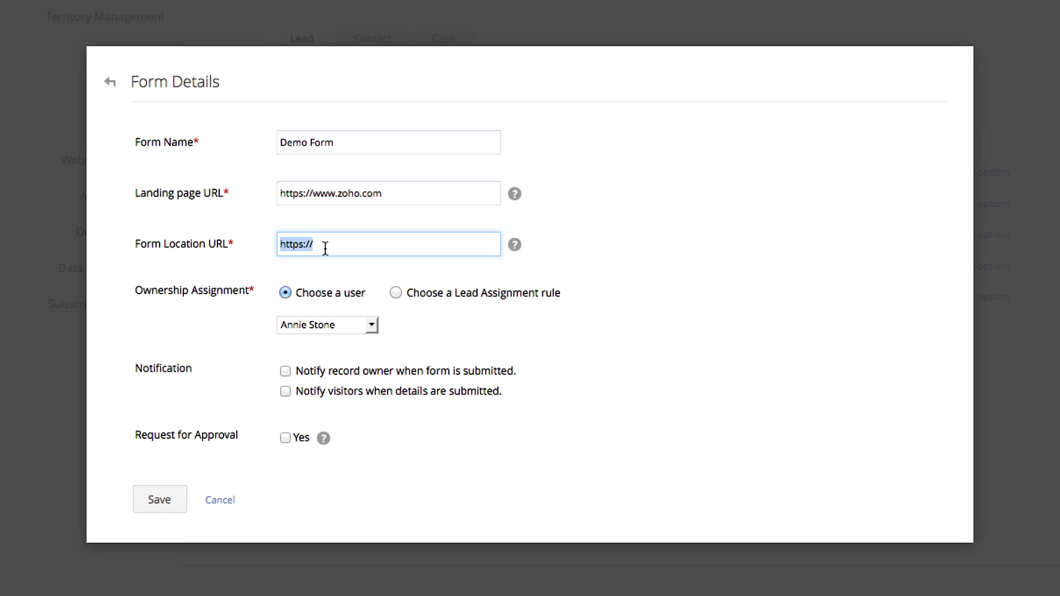
text(*)
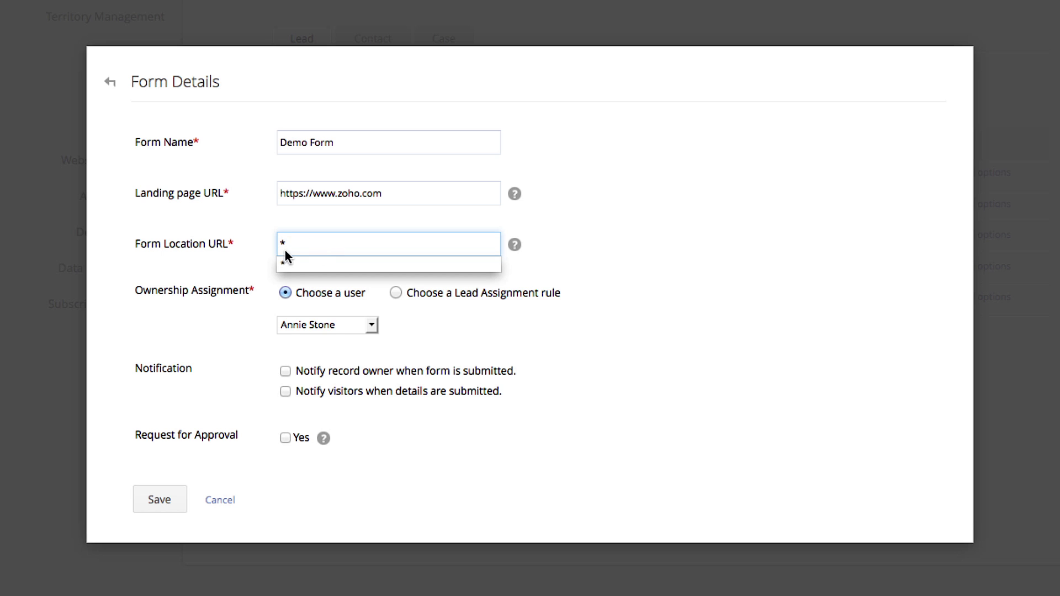
click(240, 278)
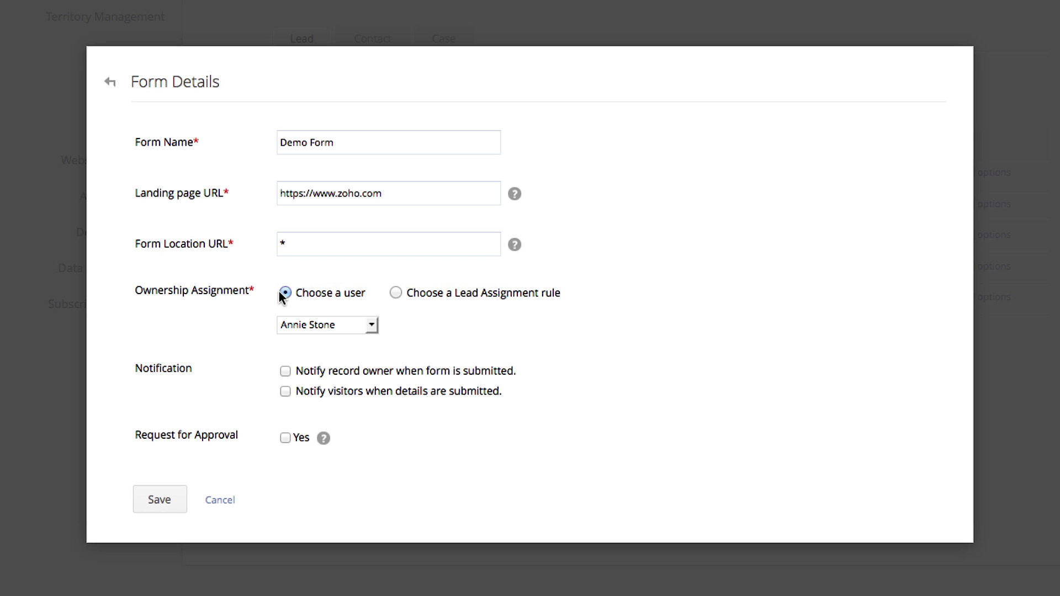
Step: Switch ownership assignment to 'Choose a Lead Assignment rule' using the Lead Assignment rule
click(371, 325)
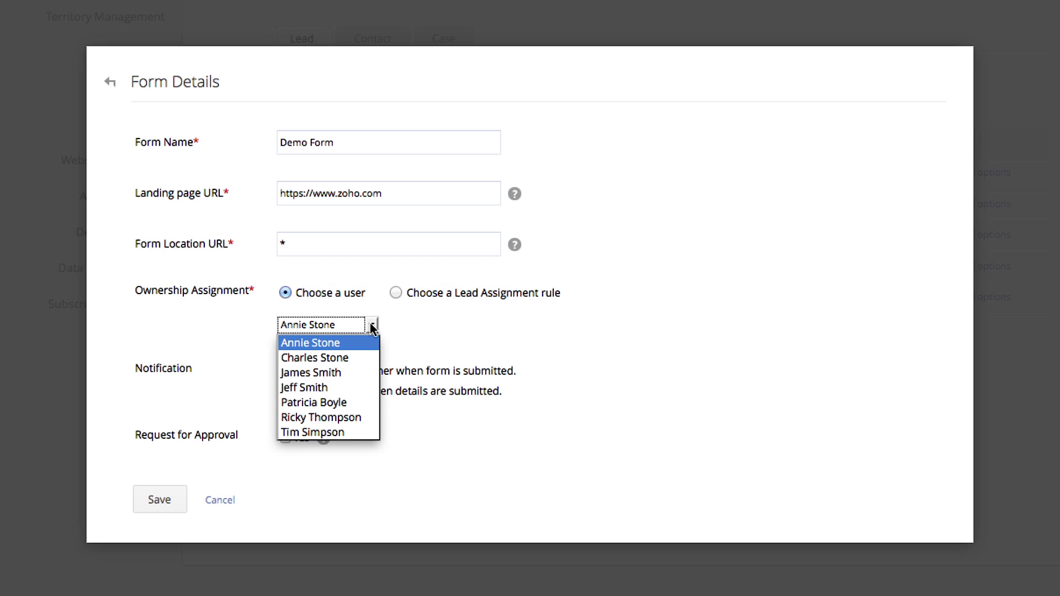
click(367, 328)
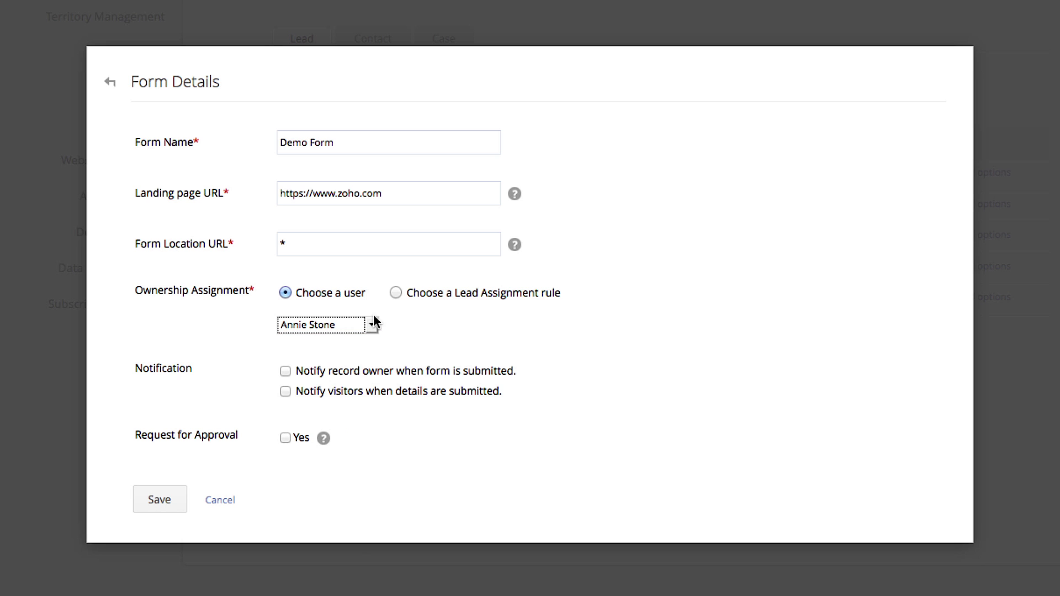
click(396, 293)
click(408, 326)
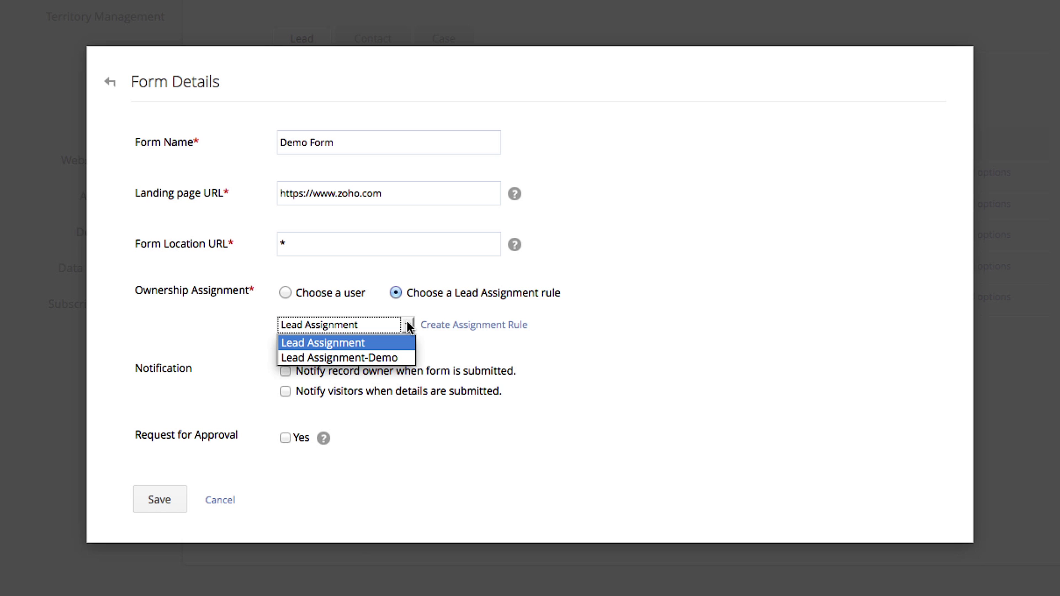
click(399, 343)
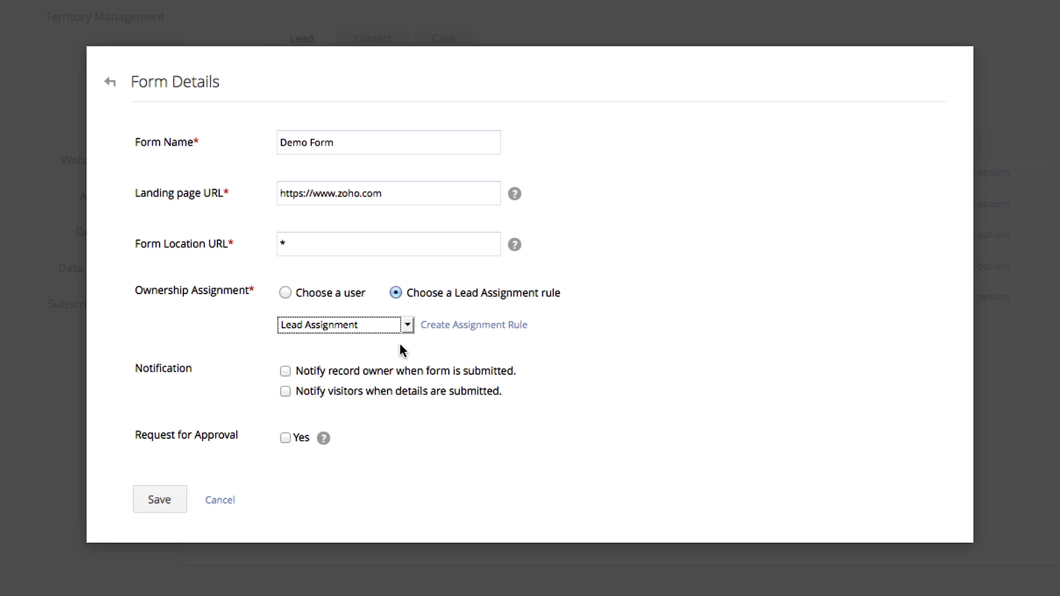
click(403, 340)
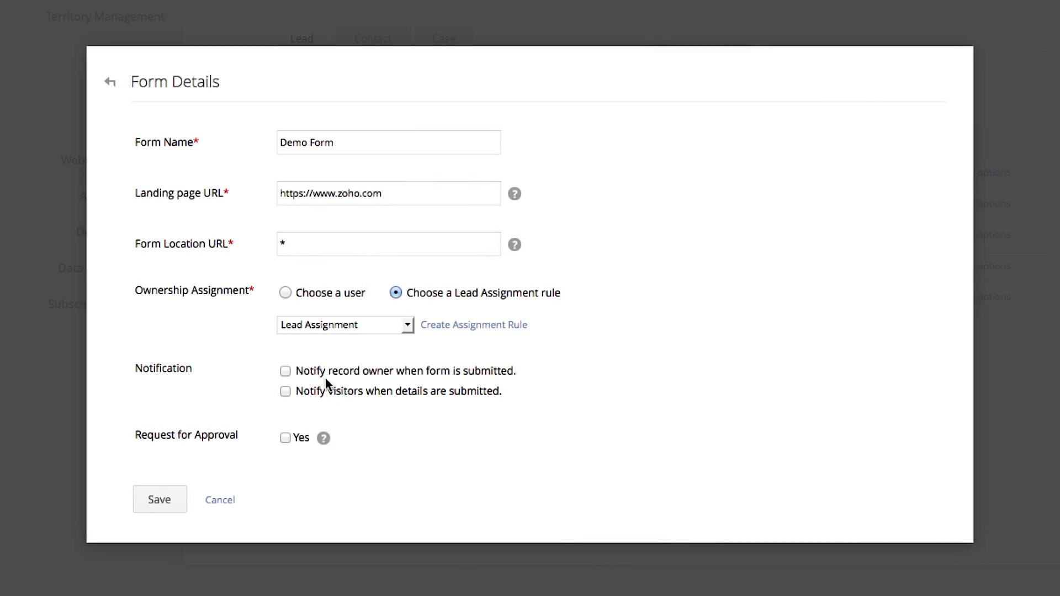
Step: Notify the record owner on submission using the System Generated alert
click(283, 368)
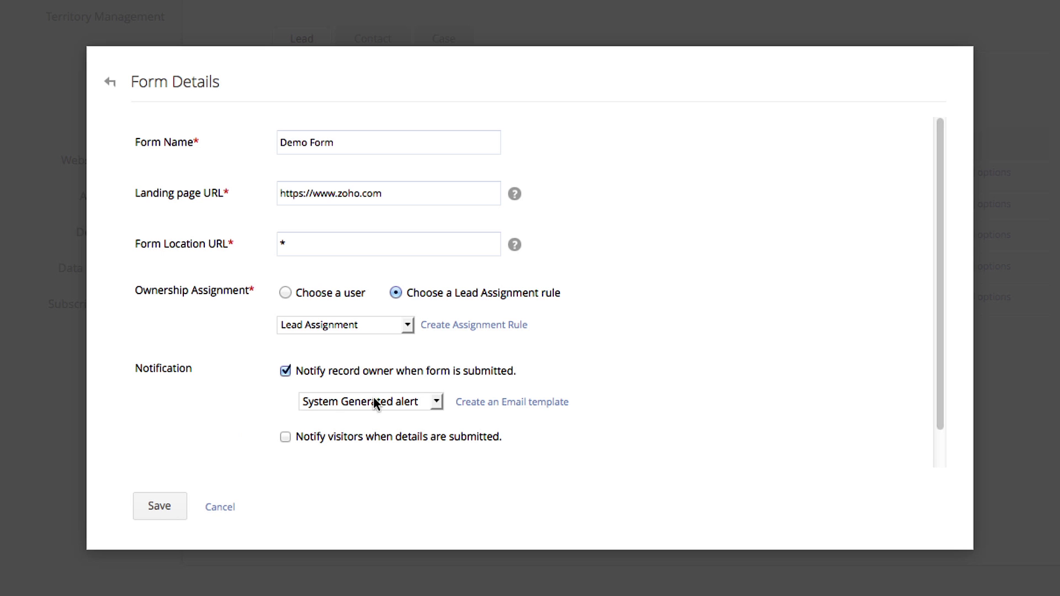
click(435, 402)
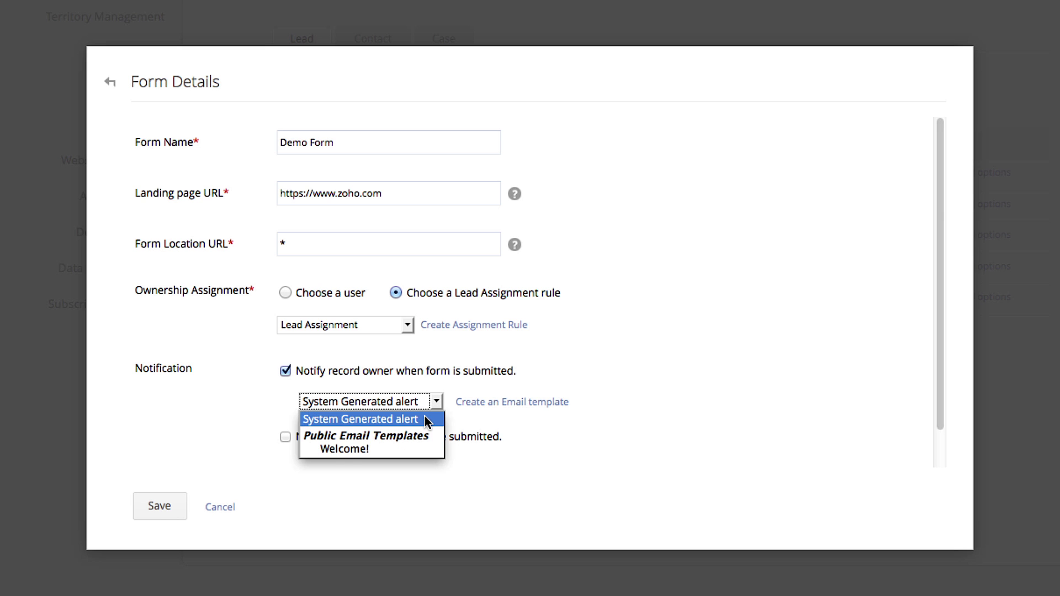
click(428, 419)
Step: Notify visitors with an automated response from the Auto Response rule, leaving approval unrequired
click(285, 437)
scroll(354, 420, down, 2)
click(362, 396)
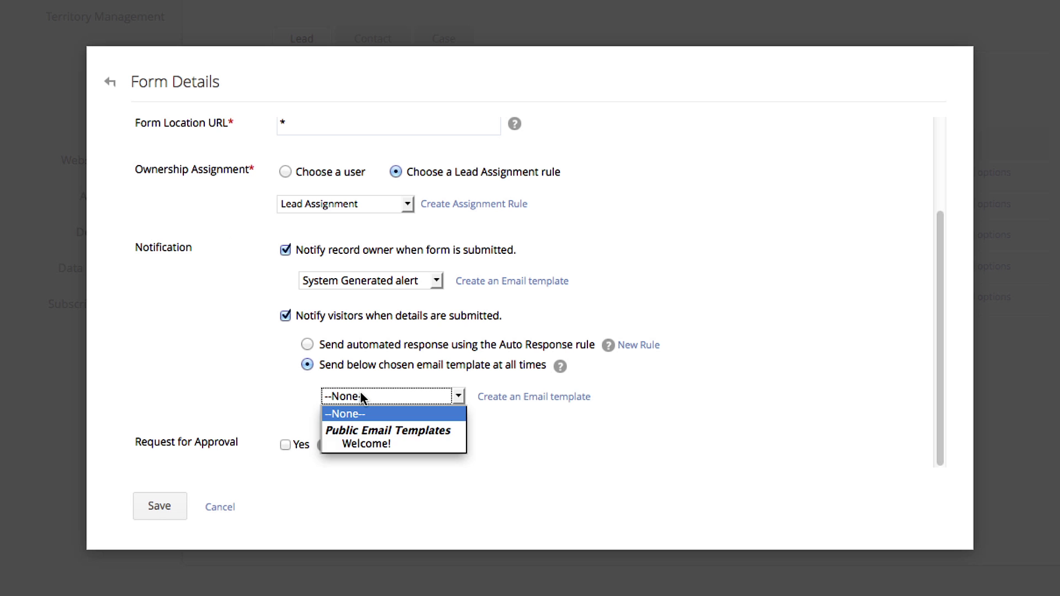
click(307, 346)
click(307, 346)
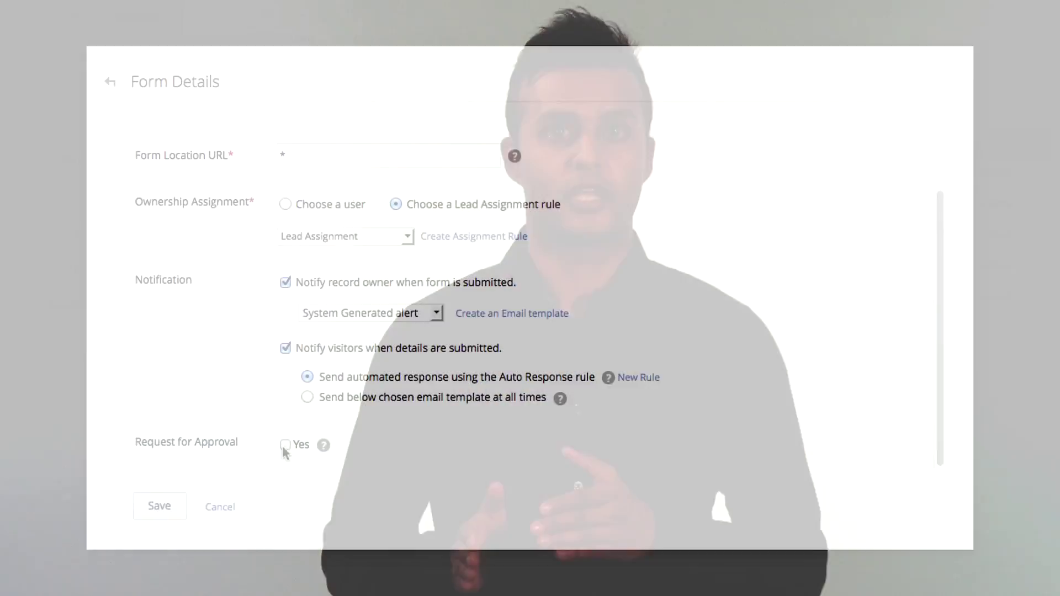
click(286, 445)
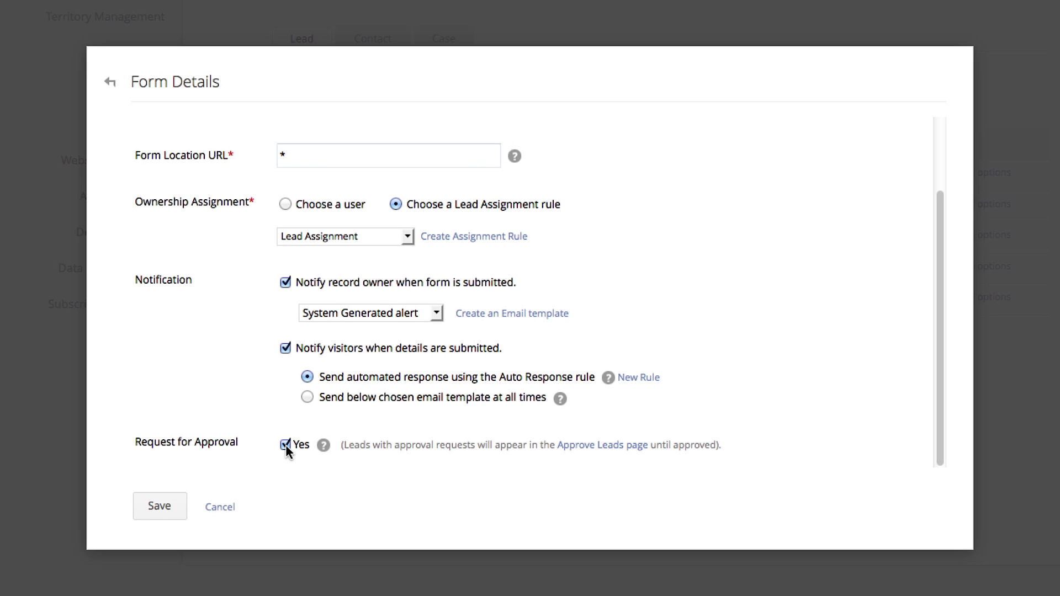
click(286, 449)
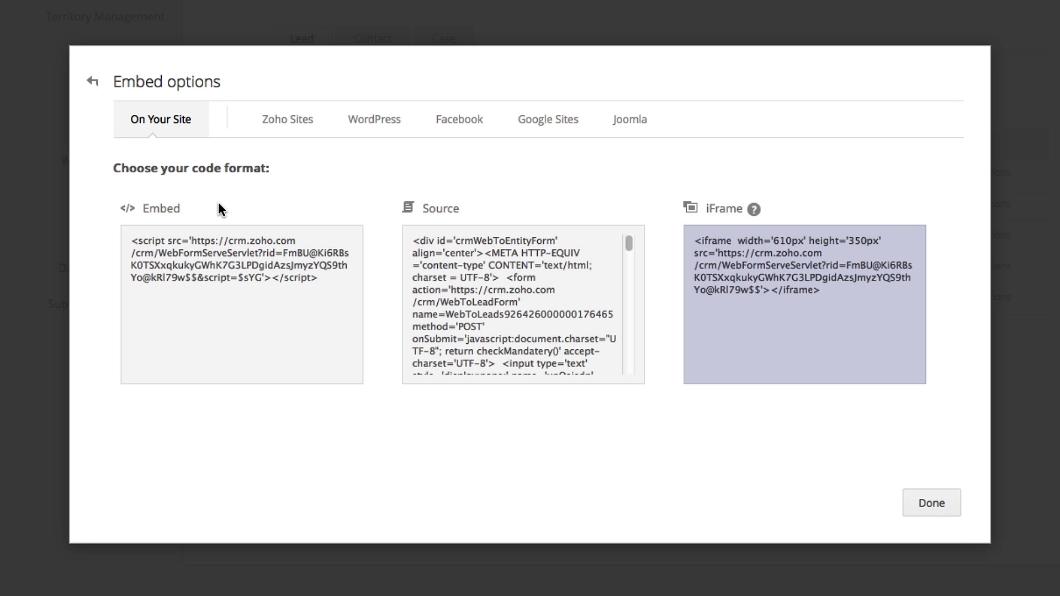
Step: Copy the form's iFrame embed code and close the embed options
right_click(794, 273)
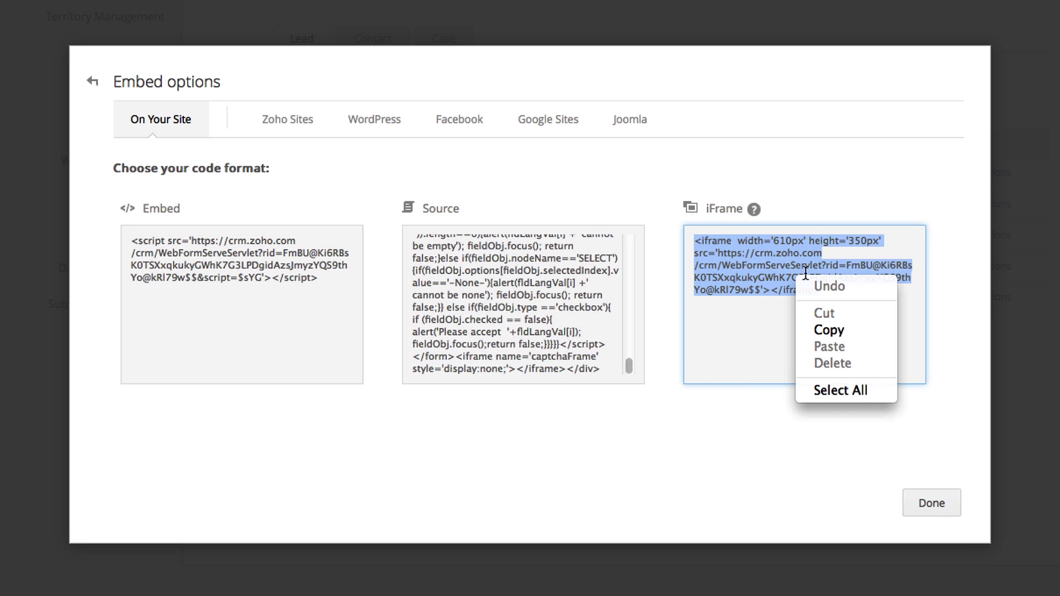
click(831, 332)
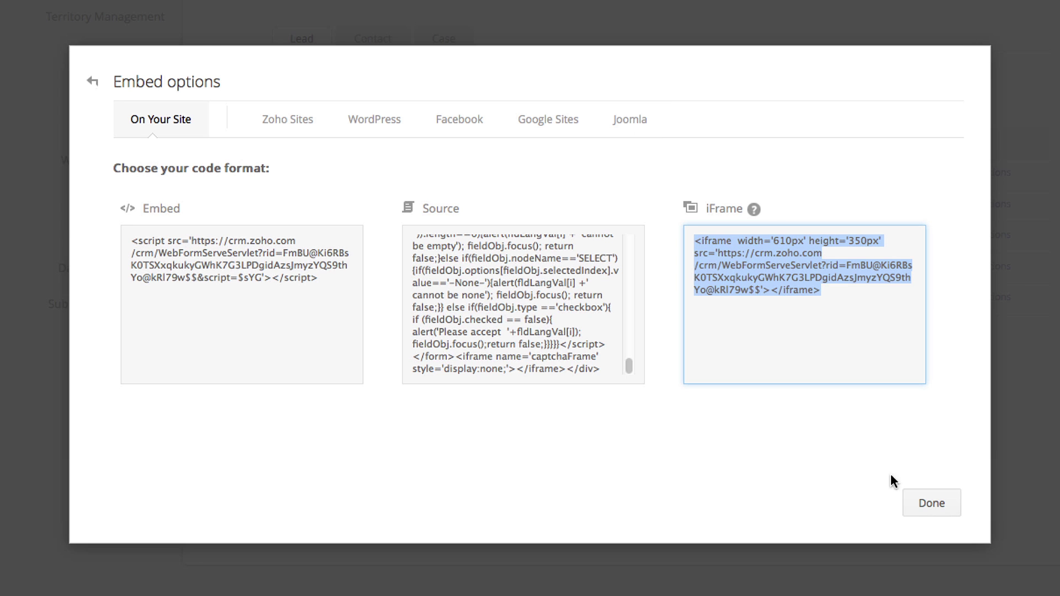
click(932, 503)
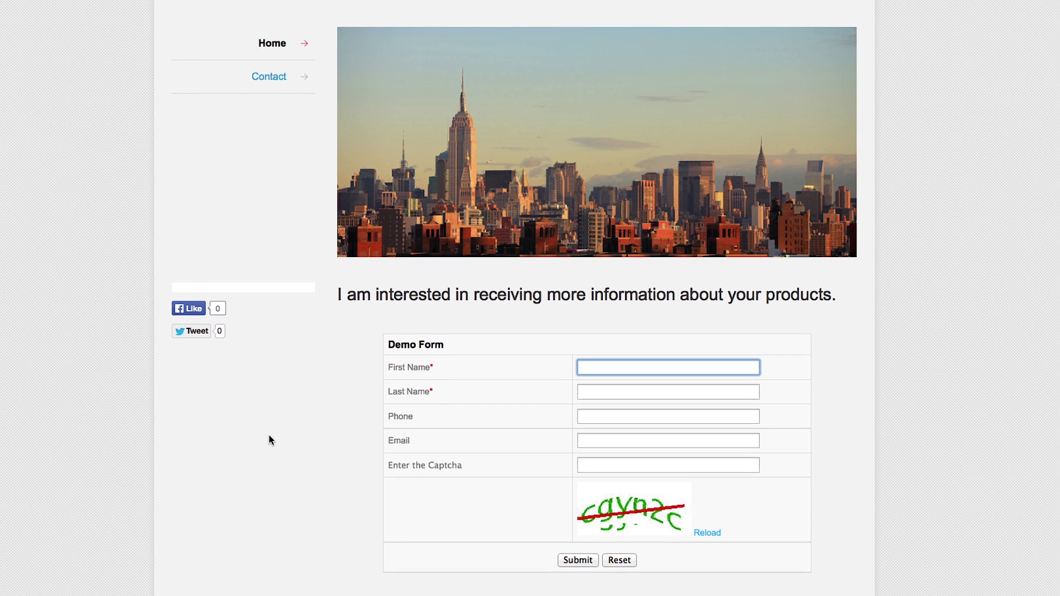
Step: On the website form, enter a test visitor's name, phone, email and captcha, then submit
key(Tab)
key(Tab)
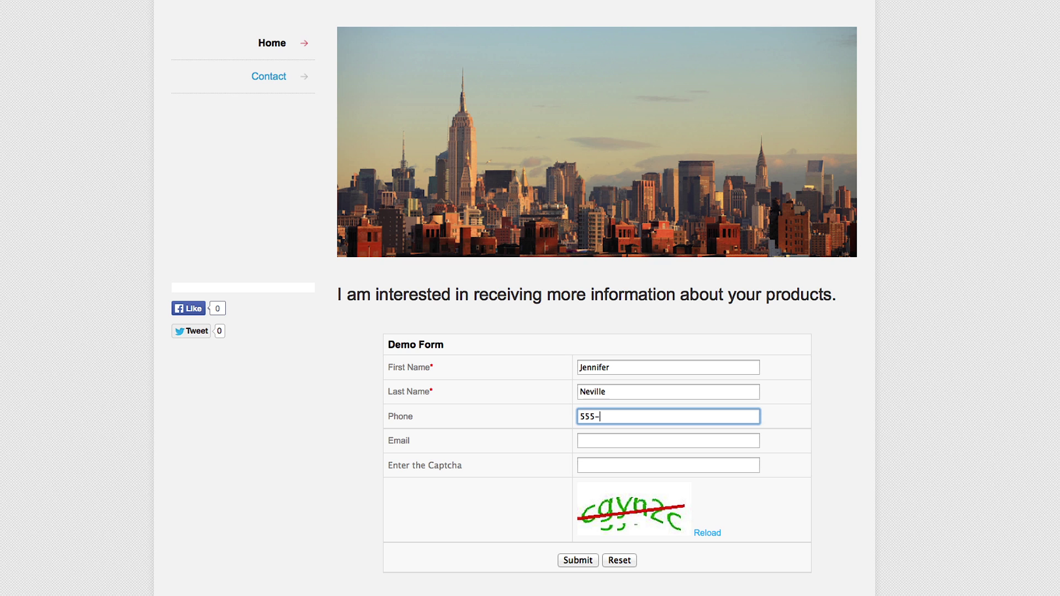
text(555-346-7945)
key(Tab)
key(Tab)
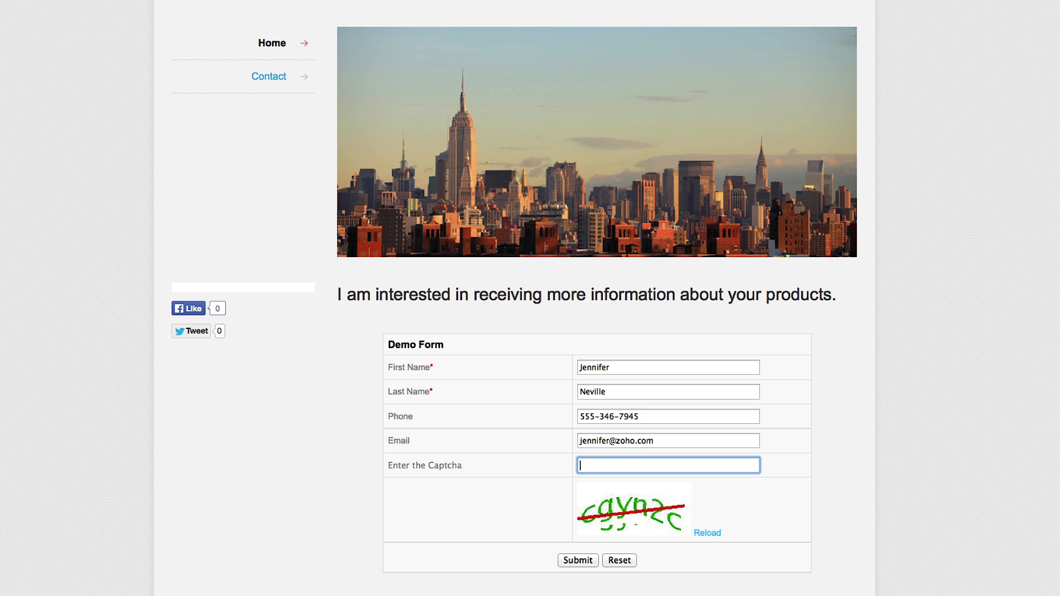
text(cgyn2c)
click(571, 560)
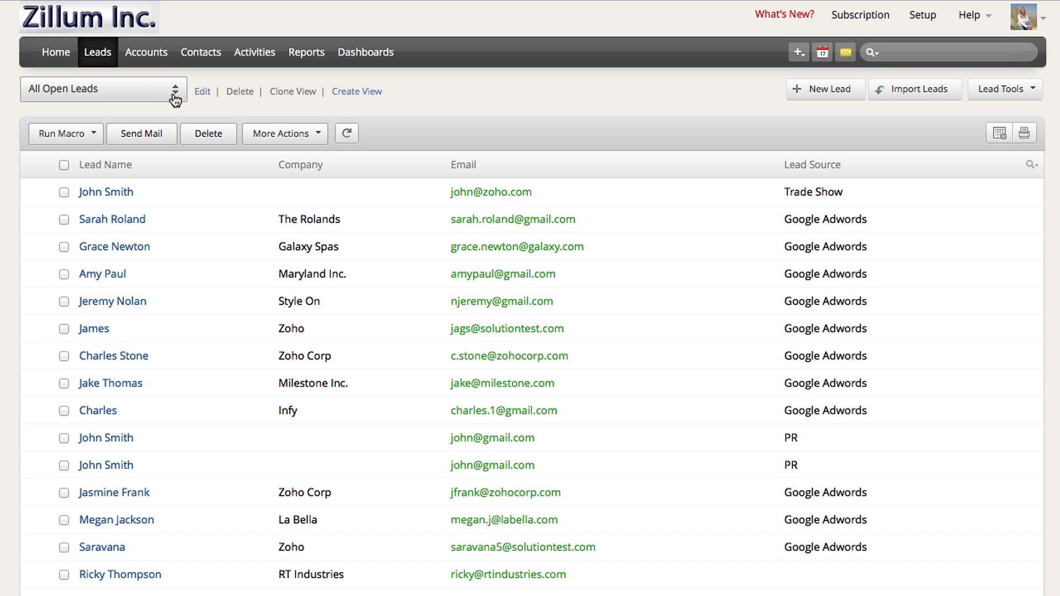
Step: Filter the Leads list to Todays Leads and open the new test lead
click(173, 92)
click(115, 210)
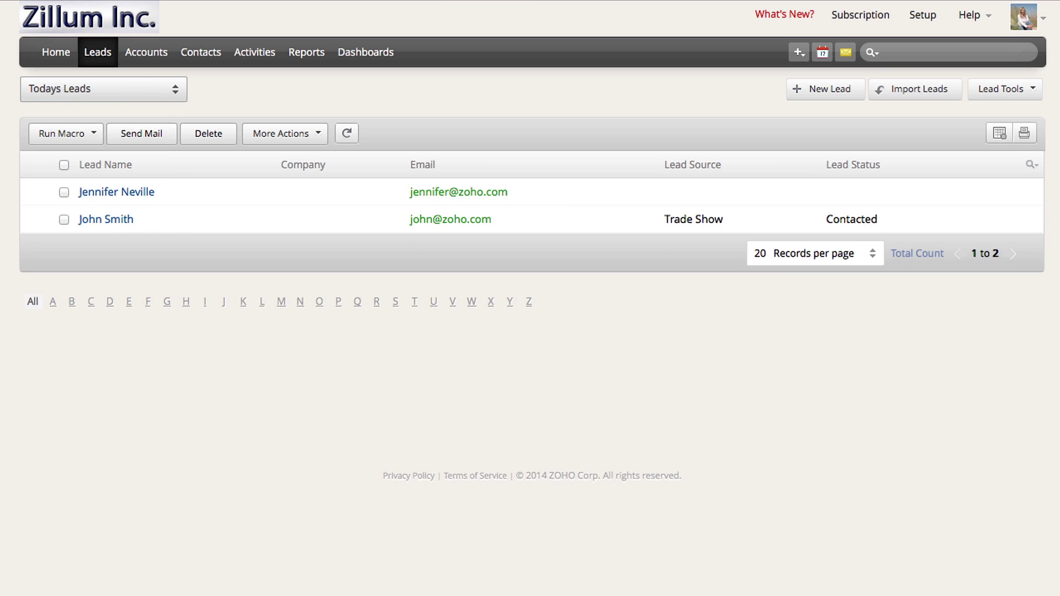
click(110, 193)
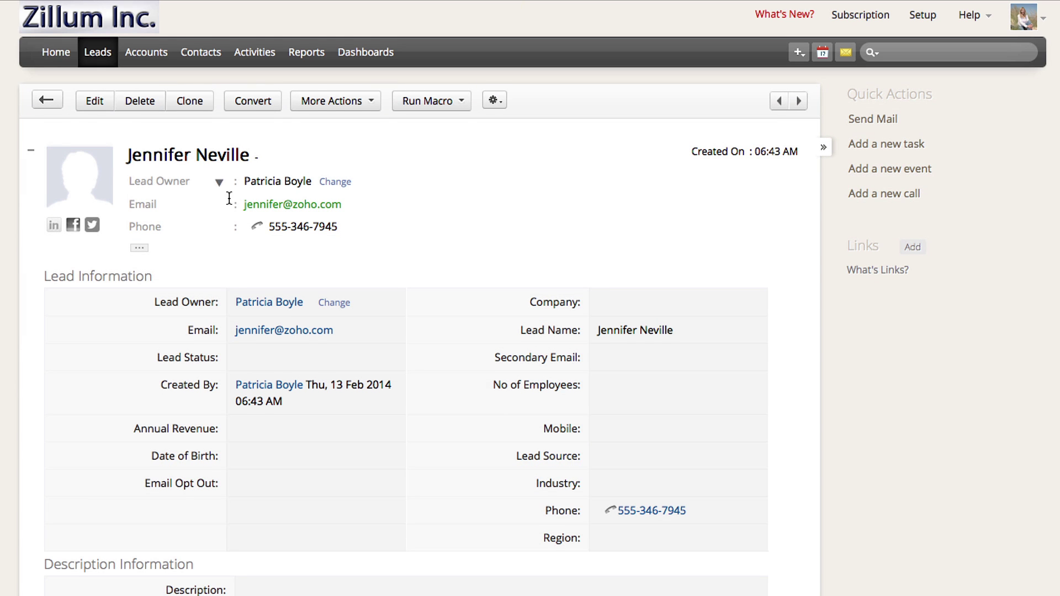
Step: Show 'Sent Emails from CRM' in the lead's Emails section to reveal the Welcome to Zillum email
scroll(259, 414, down, 2)
scroll(257, 408, down, 10)
click(693, 426)
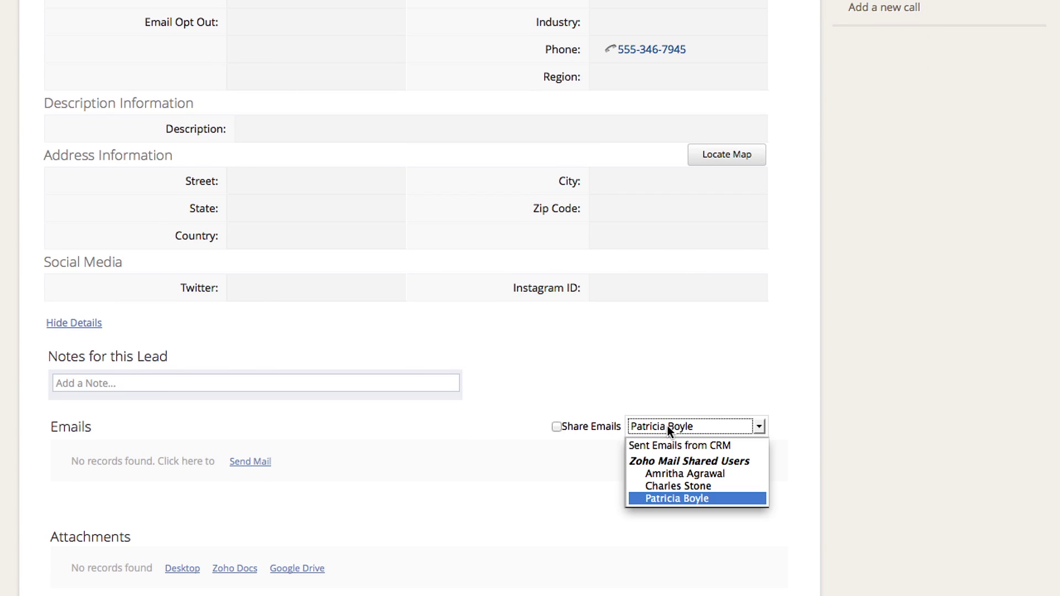
click(679, 445)
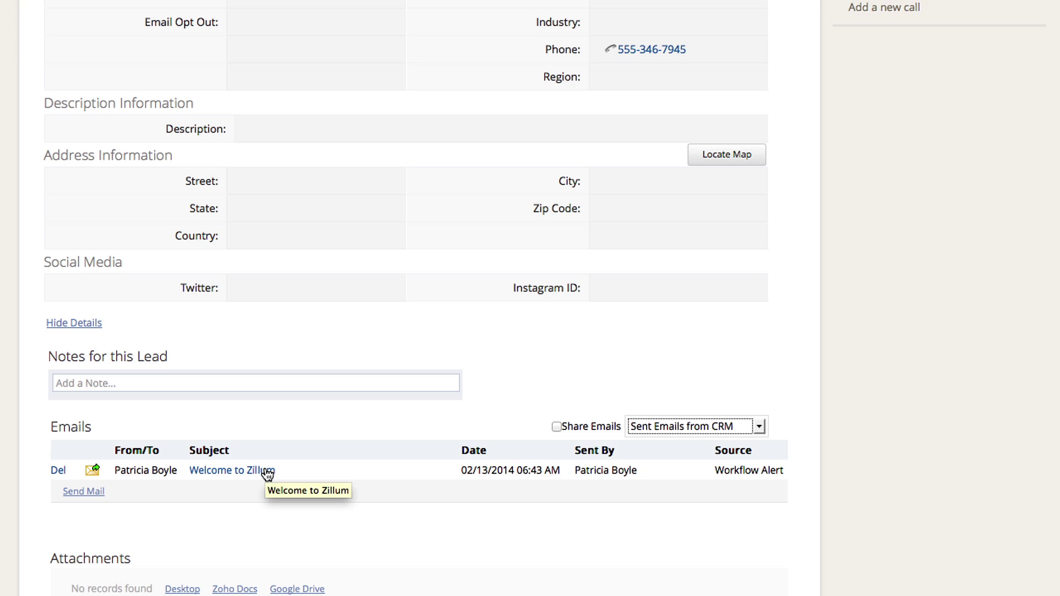